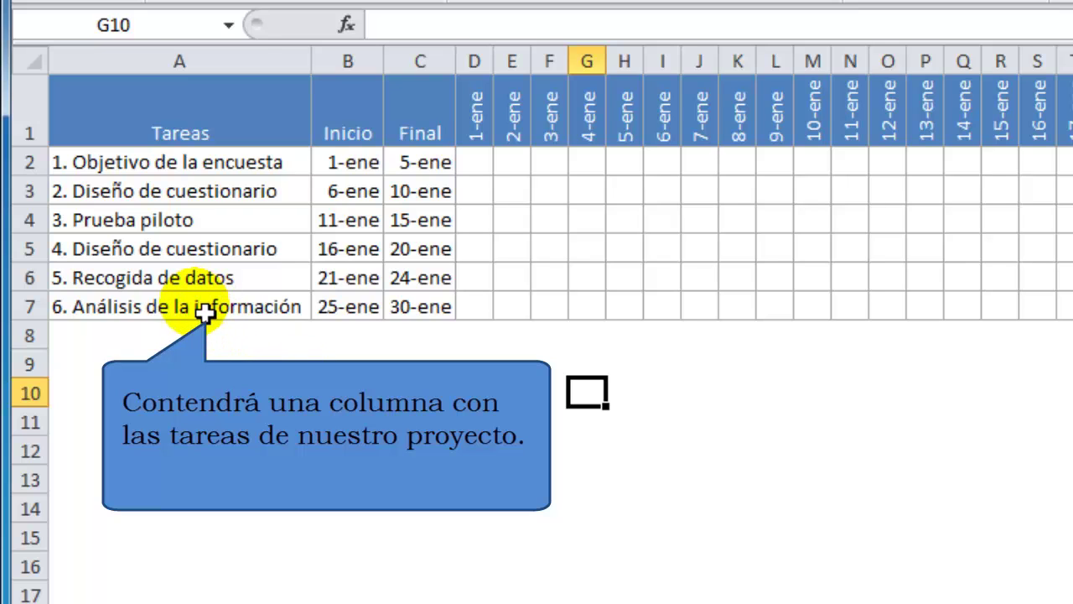
Highlight the task names, start dates and end dates columns, then clear the selection
{"action": "left_click_drag", "start_coordinate": [252, 306], "coordinate": [204, 125]}
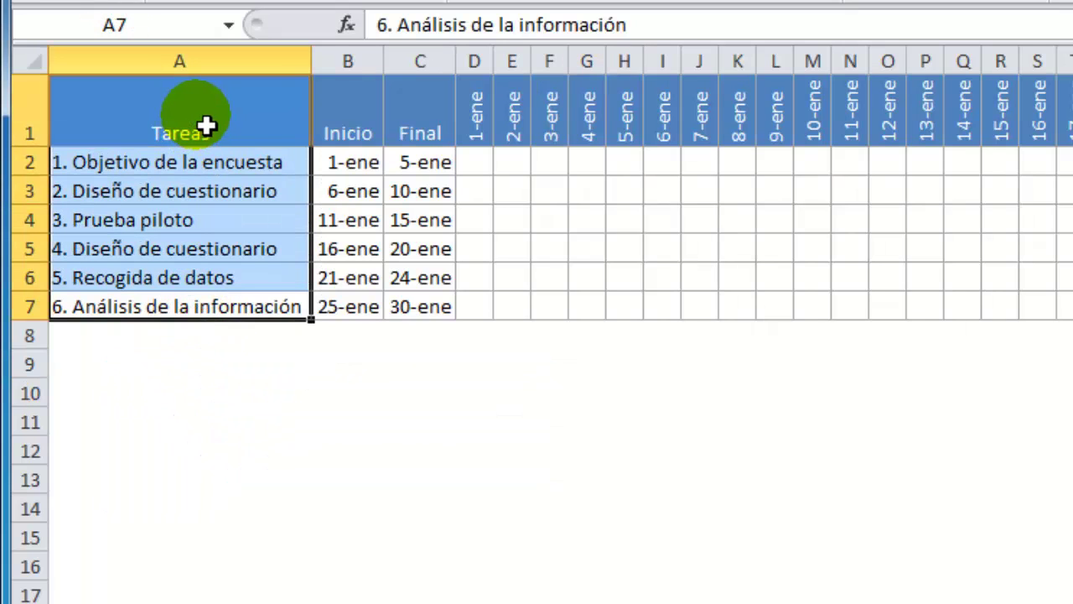
{"action": "left_click", "coordinate": [349, 112]}
{"action": "left_click_drag", "start_coordinate": [349, 112], "coordinate": [355, 311]}
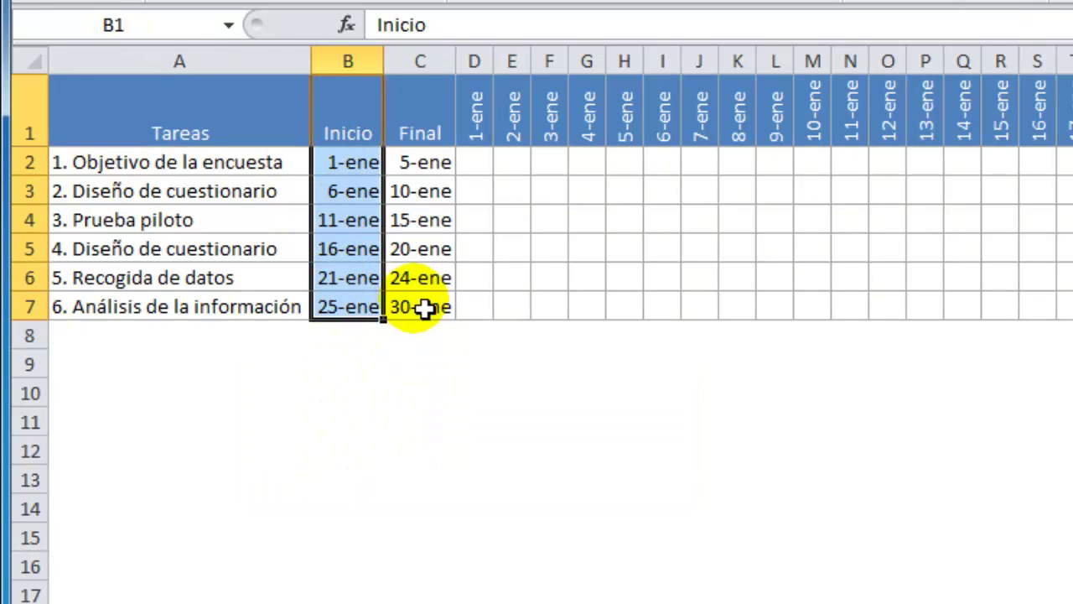
{"action": "mouse_move", "coordinate": [419, 306]}
{"action": "left_mouse_down"}
{"action": "mouse_move", "coordinate": [426, 129]}
{"action": "mouse_move", "coordinate": [850, 137]}
{"action": "left_mouse_up"}
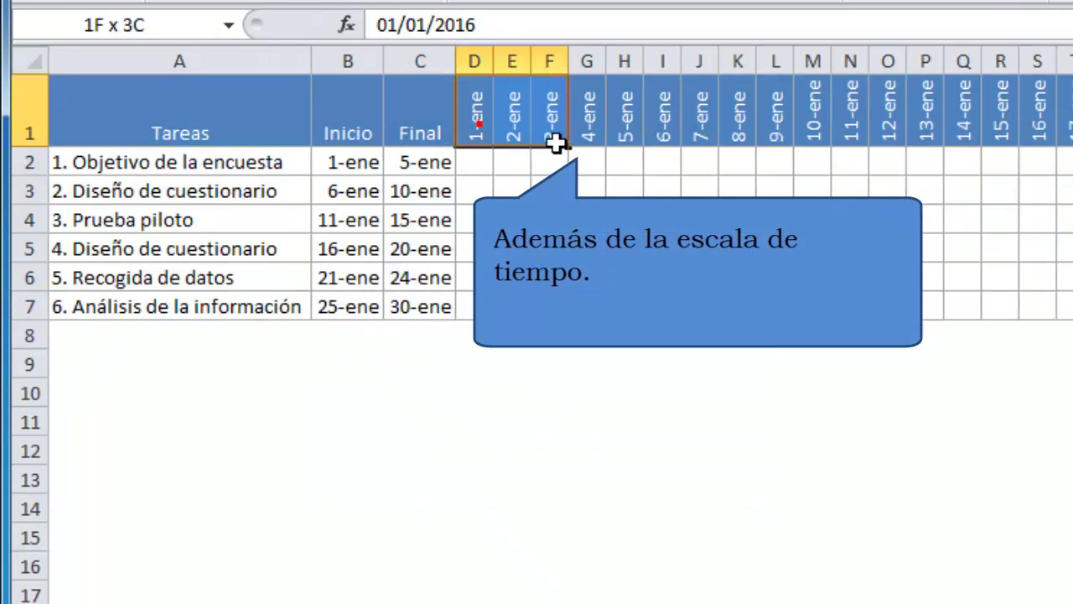
{"action": "left_click", "coordinate": [742, 363]}
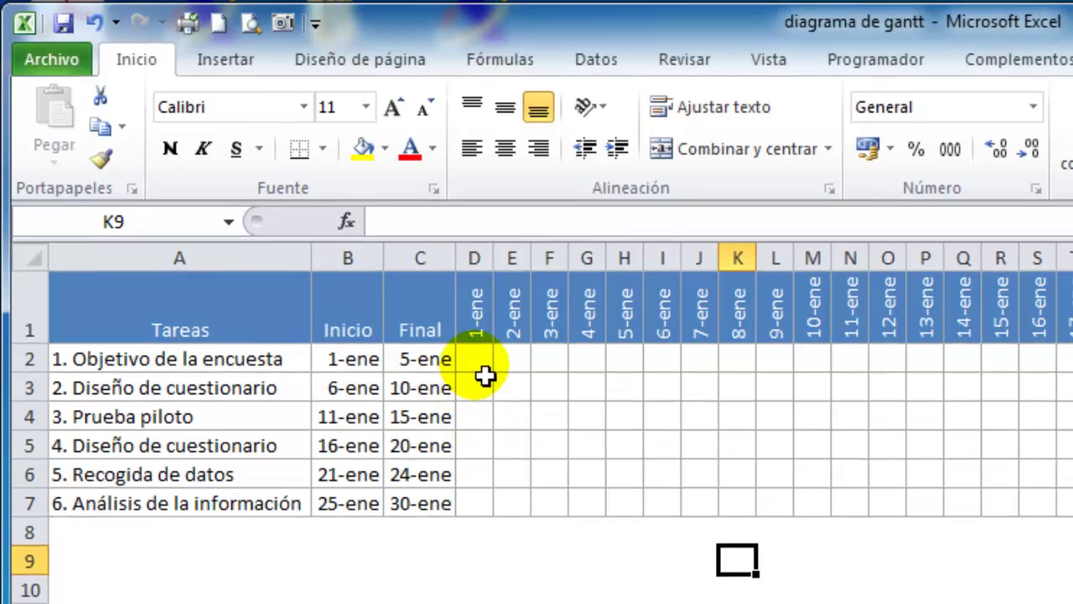
Start a new conditional formatting rule (Nueva regla) on cell D2
{"action": "left_click", "coordinate": [476, 362]}
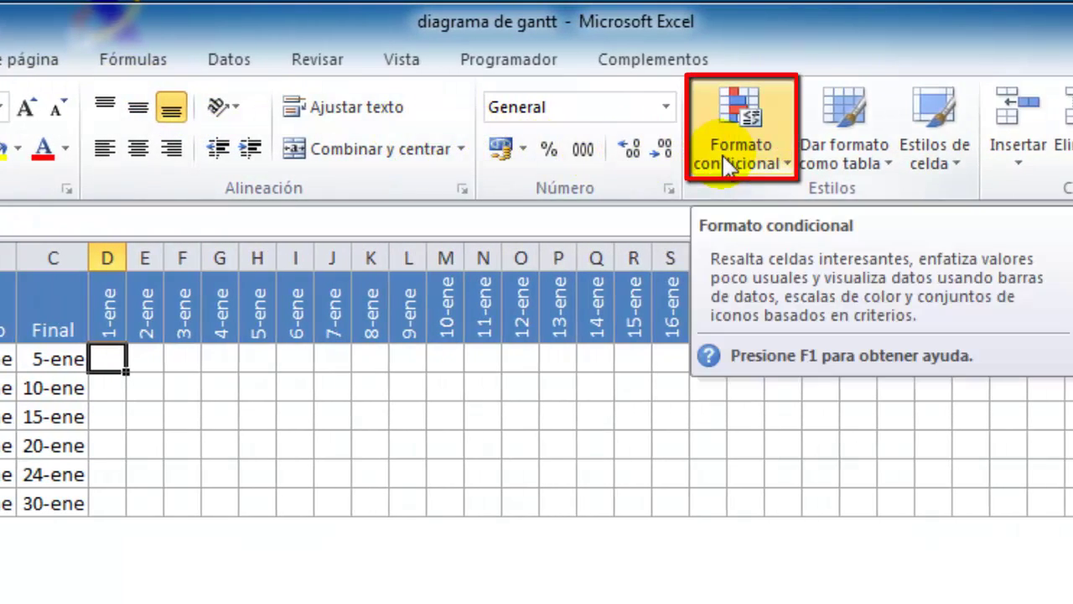
{"action": "left_click", "coordinate": [725, 165]}
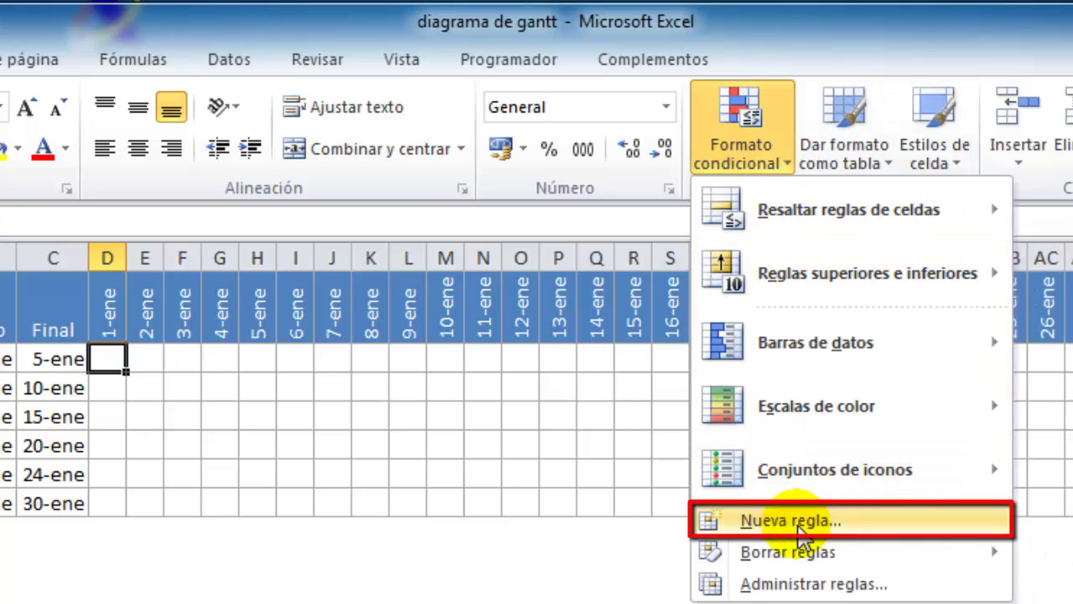
{"action": "left_click", "coordinate": [797, 522]}
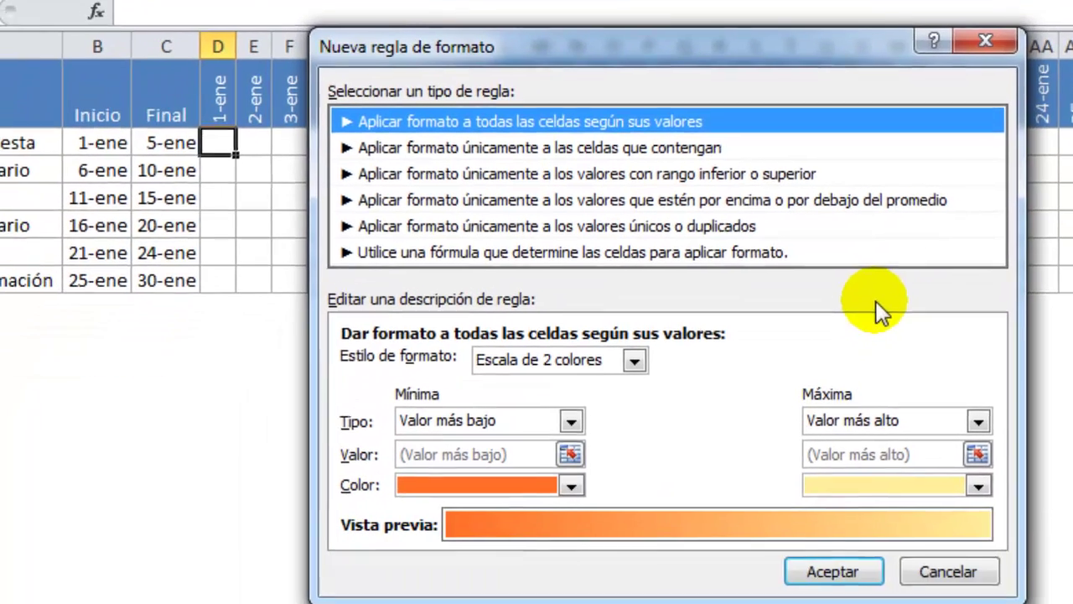
Choose 'Utilice una fórmula…' as the rule type and begin the formula with =
{"action": "left_click", "coordinate": [783, 252]}
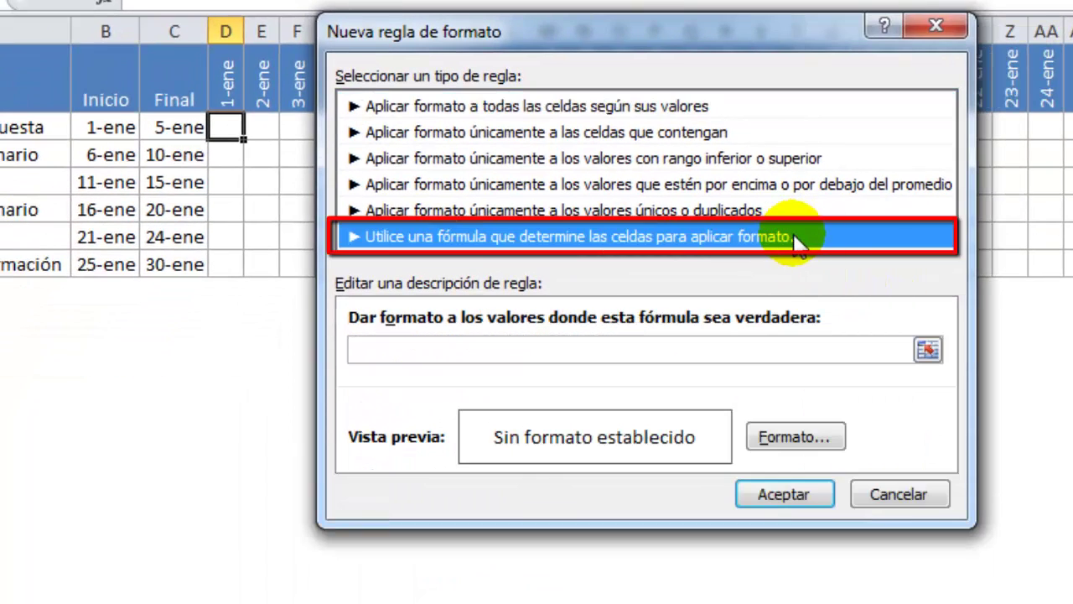
{"action": "left_click", "coordinate": [359, 351]}
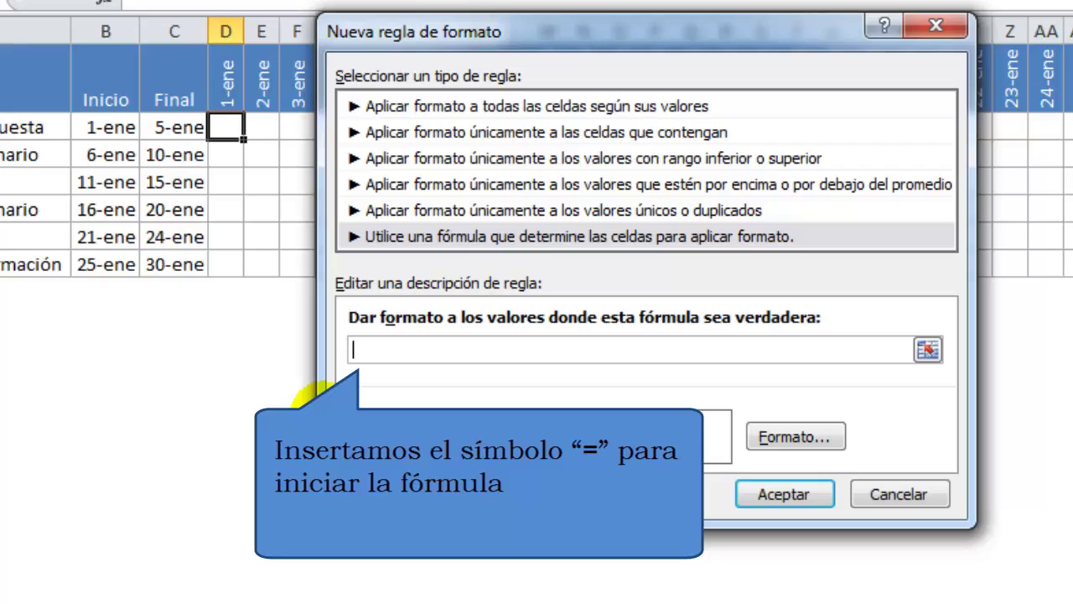
{"action": "type", "text": "="}
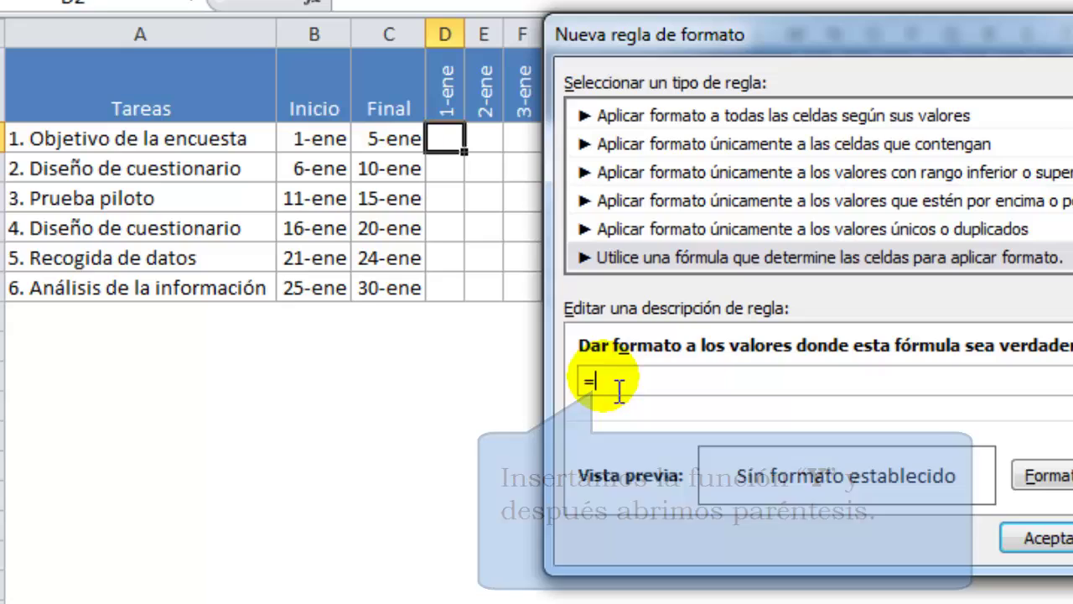
{"action": "left_click", "coordinate": [603, 377]}
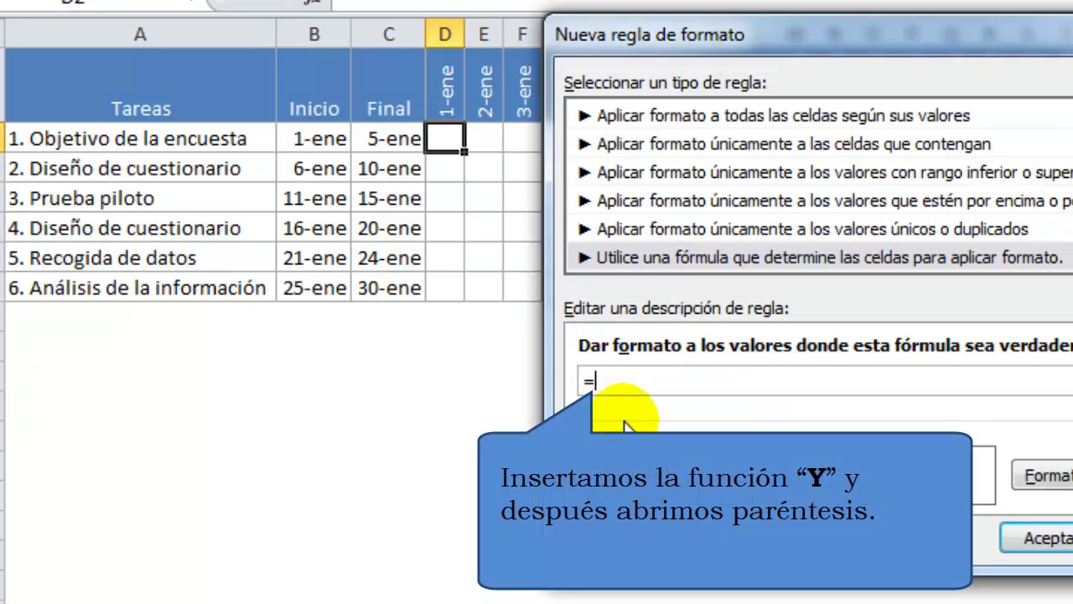
Enter =Y(D$1>=$B2 in the rule formula, anchoring row 1 and column B
{"action": "type", "text": "Y("}
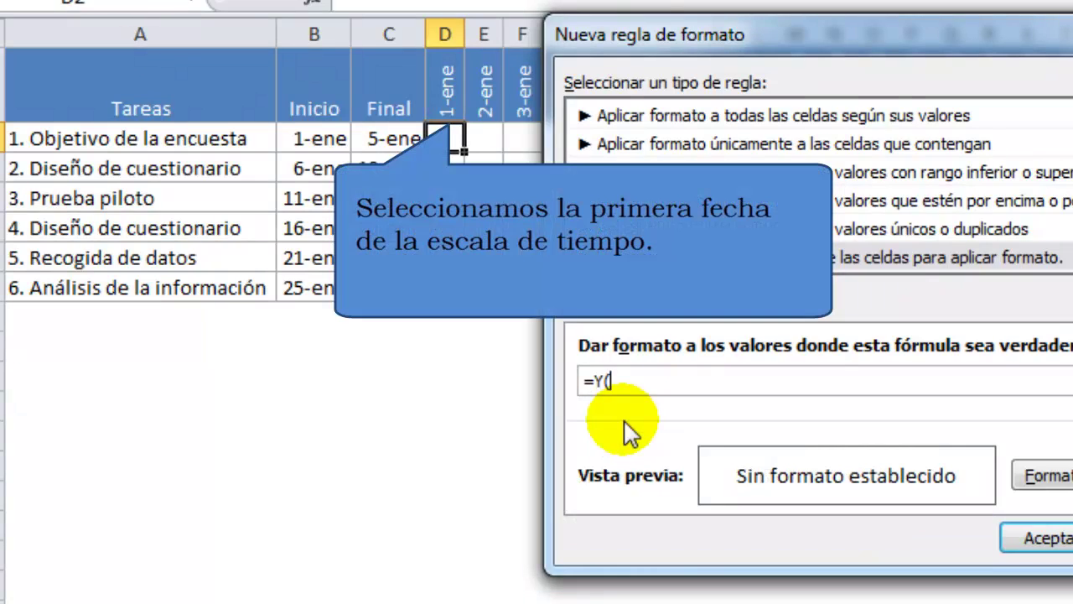
{"action": "left_click", "coordinate": [453, 106]}
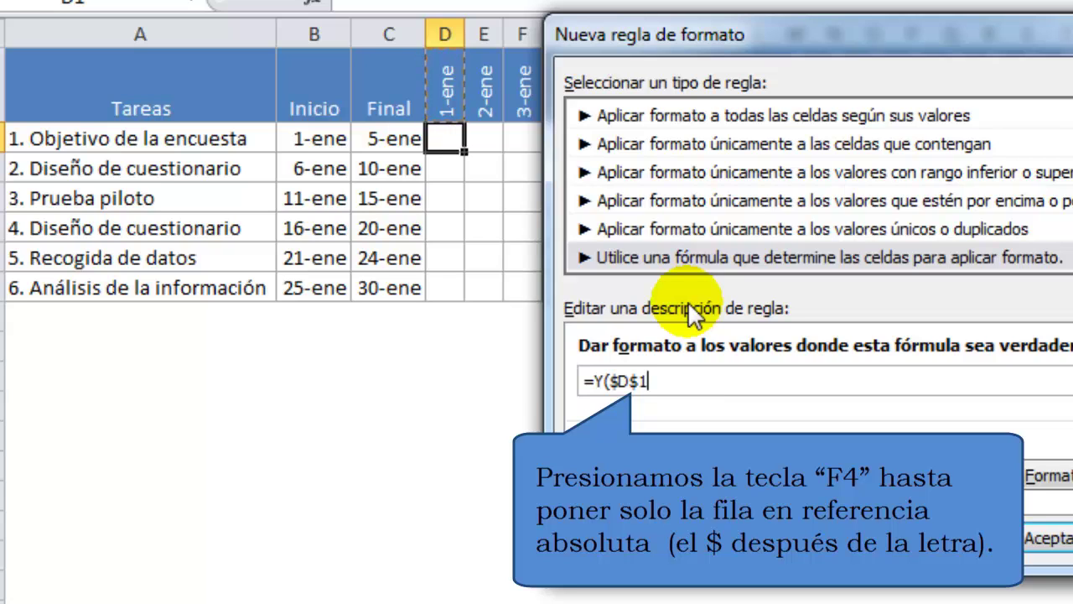
{"action": "key", "text": "F4"}
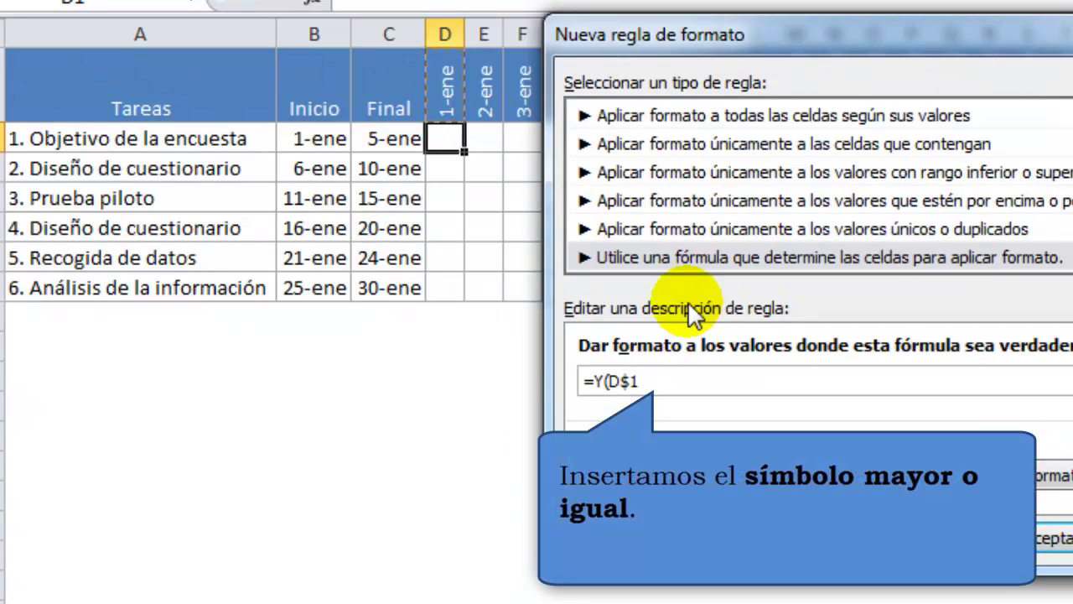
{"action": "type", "text": ">"}
{"action": "type", "text": "="}
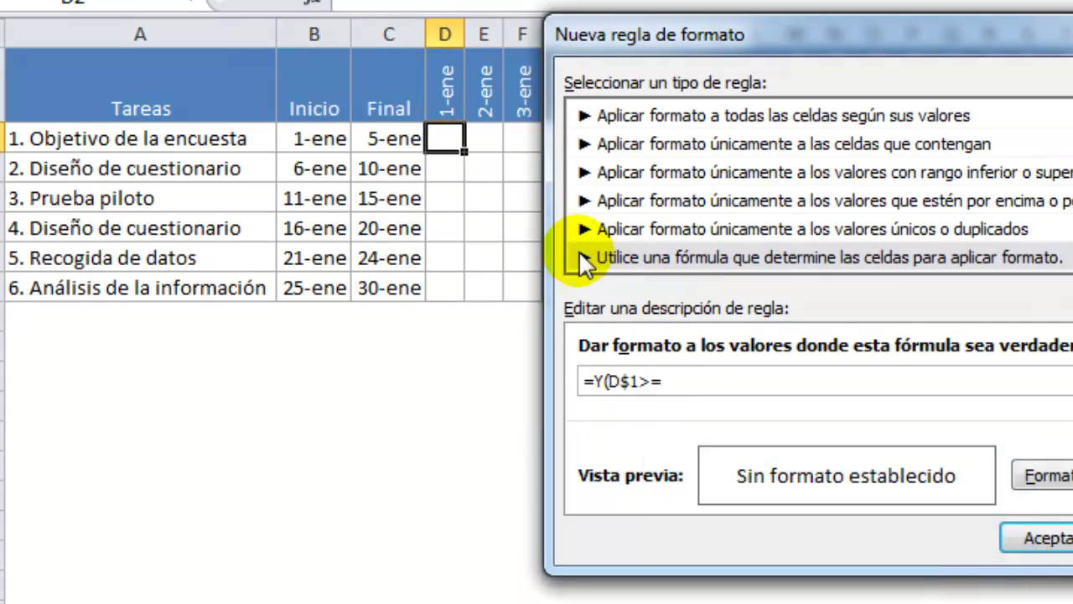
{"action": "left_click", "coordinate": [333, 145]}
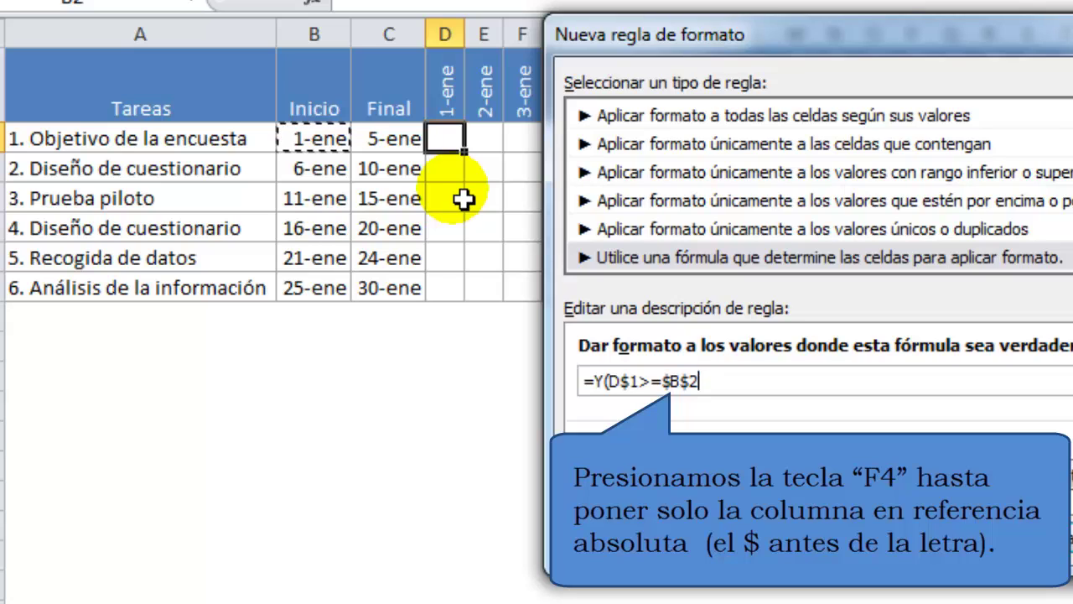
{"action": "key", "text": "F4"}
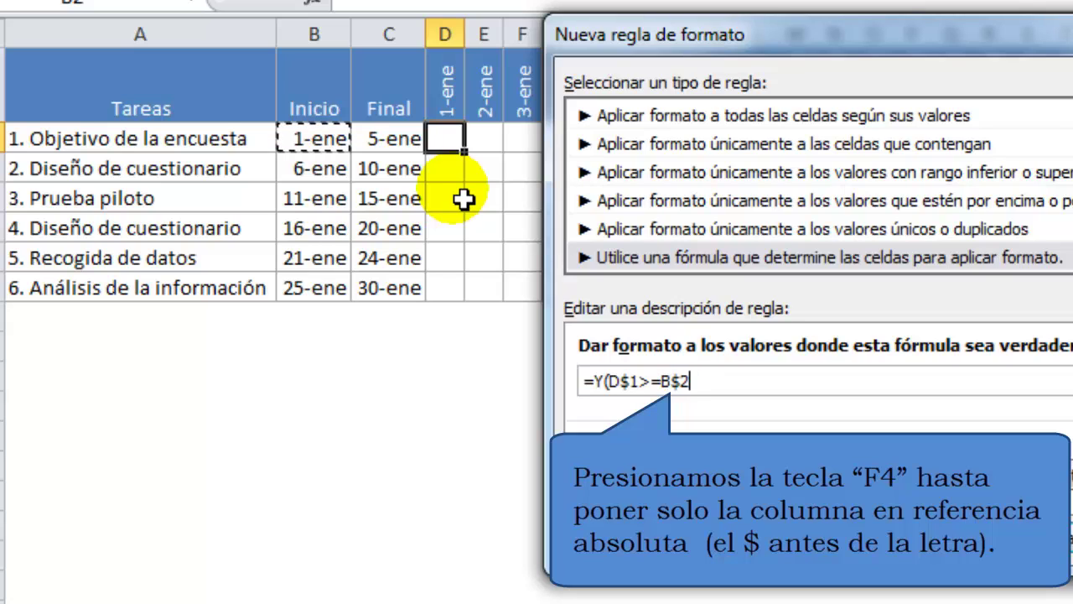
{"action": "key", "text": "F4"}
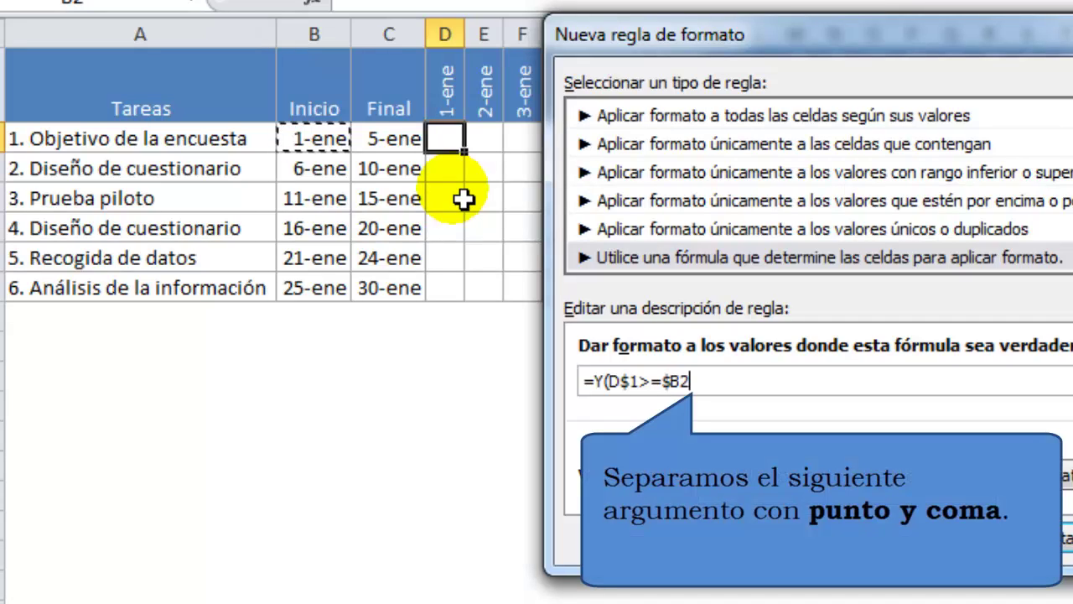
Add ;D$1<=$C2) to finish the formula as =Y(D$1>=$B2;D$1<=$C2)
{"action": "type", "text": ";"}
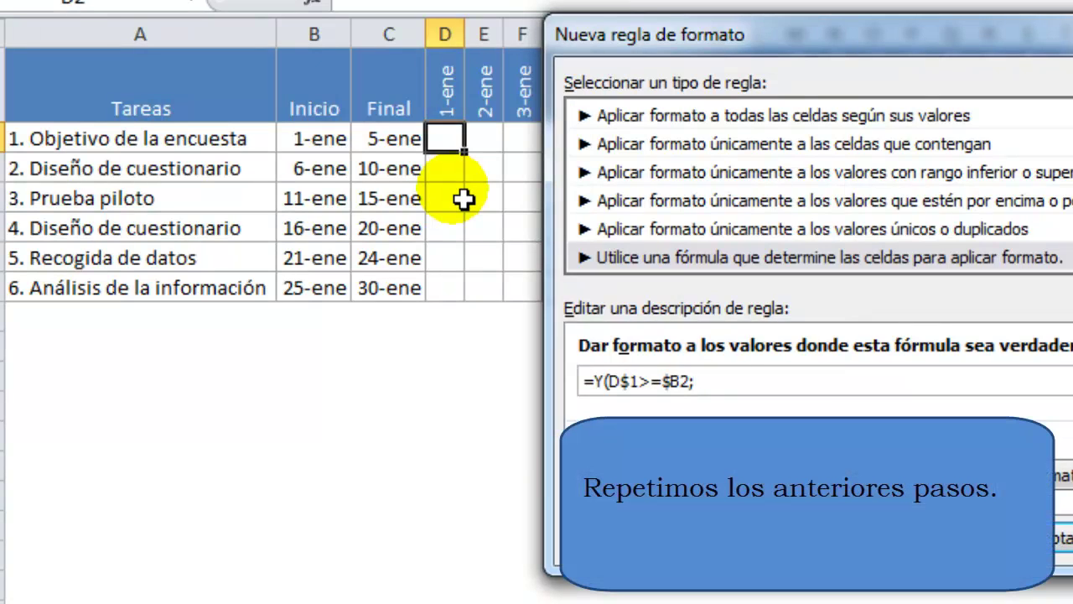
{"action": "left_click", "coordinate": [454, 102]}
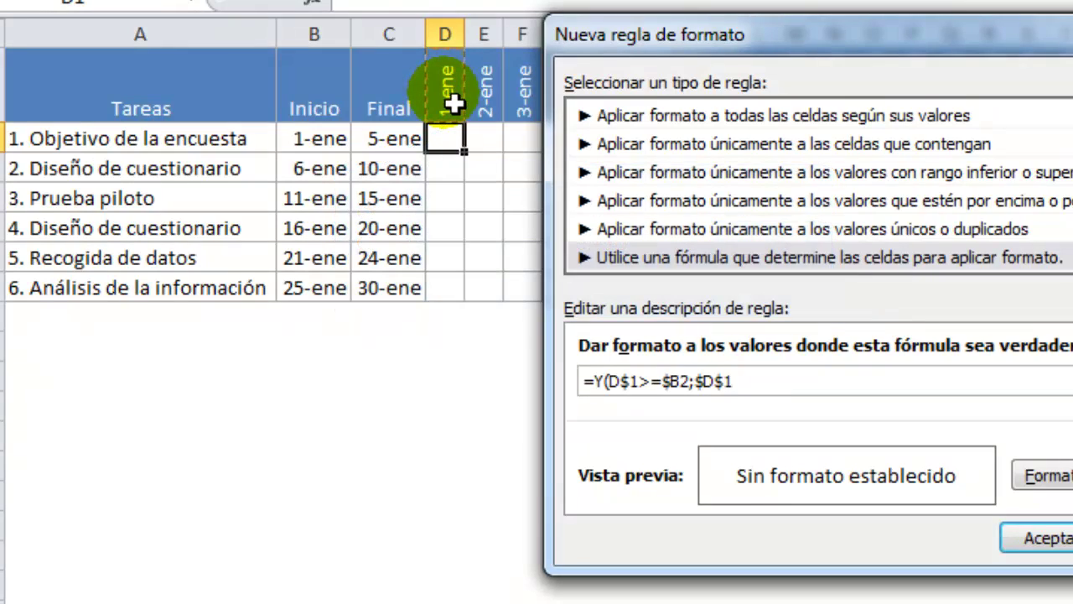
{"action": "key", "text": "F4"}
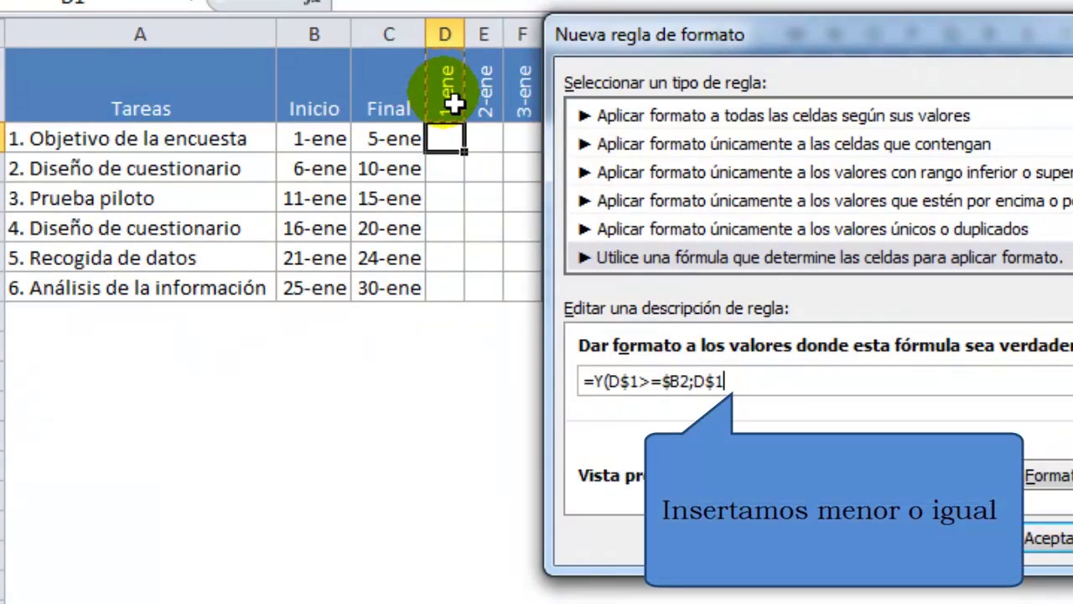
{"action": "type", "text": "<"}
{"action": "type", "text": "="}
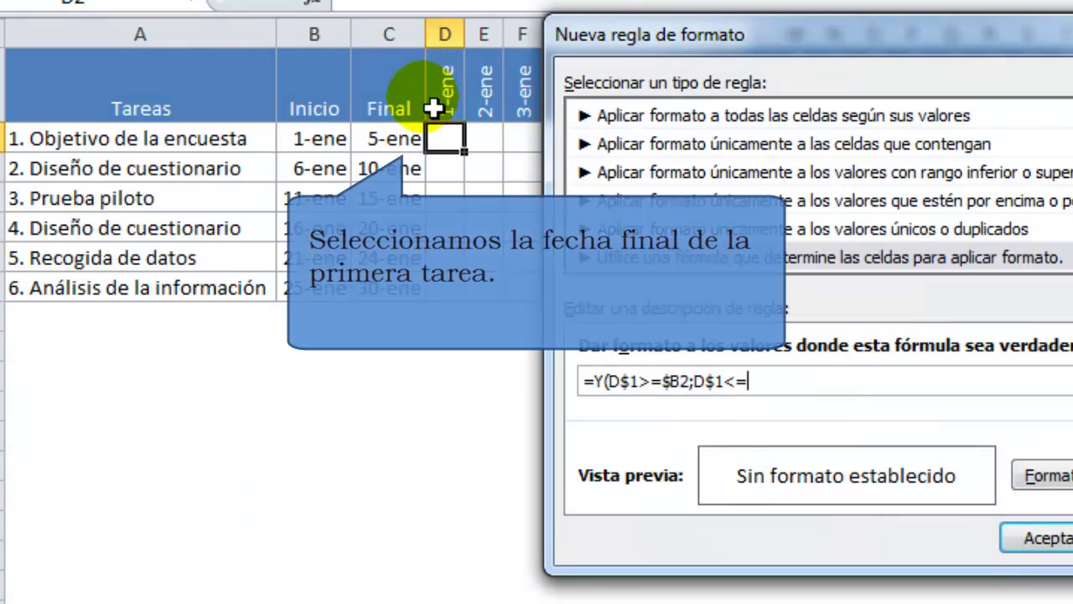
{"action": "left_click", "coordinate": [411, 140]}
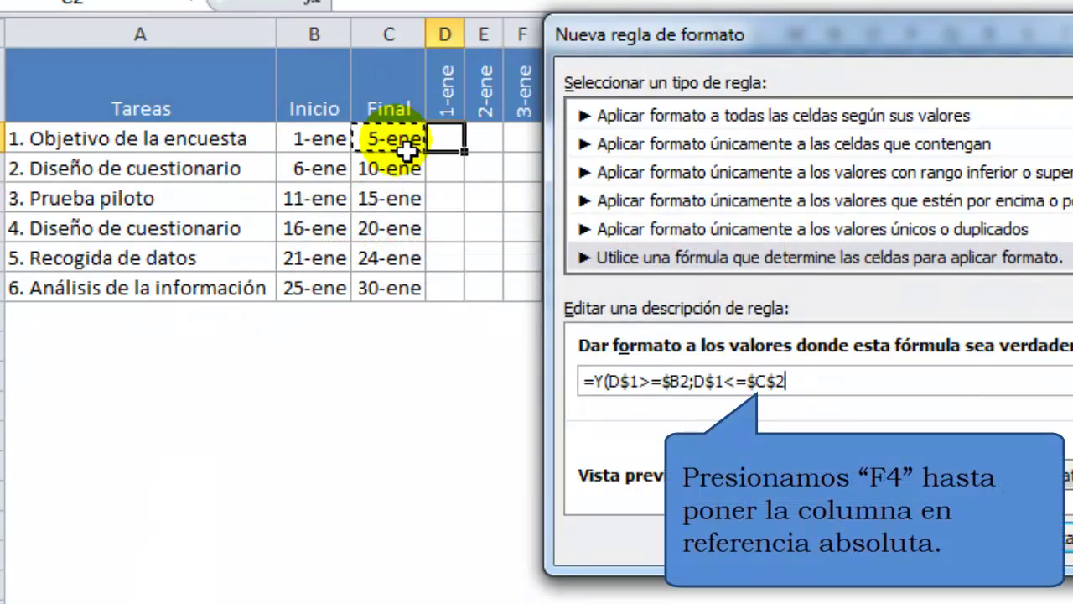
{"action": "key", "text": "F4"}
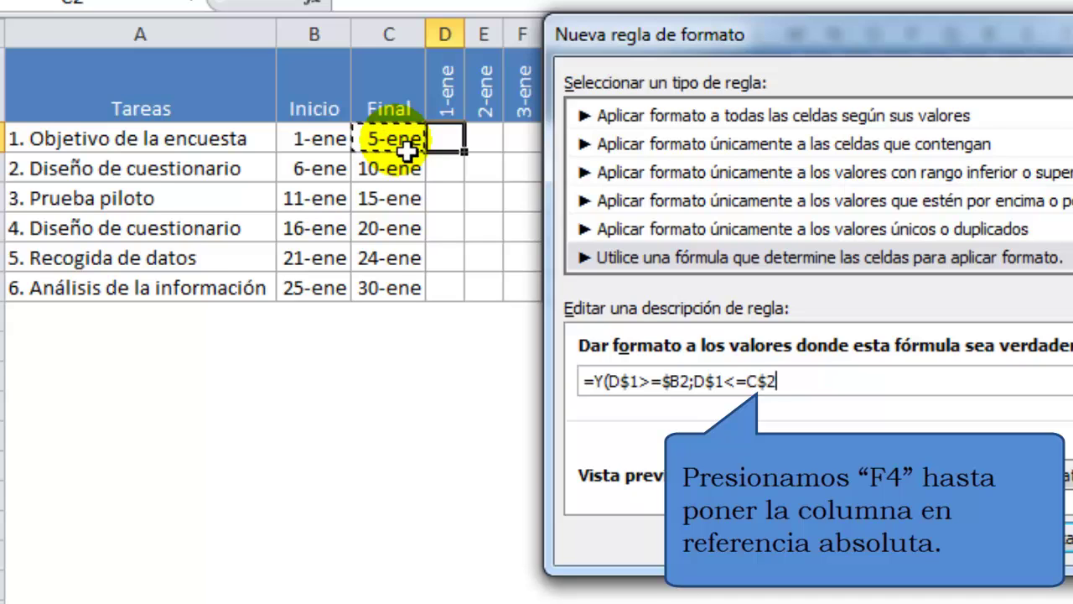
{"action": "key", "text": "F4"}
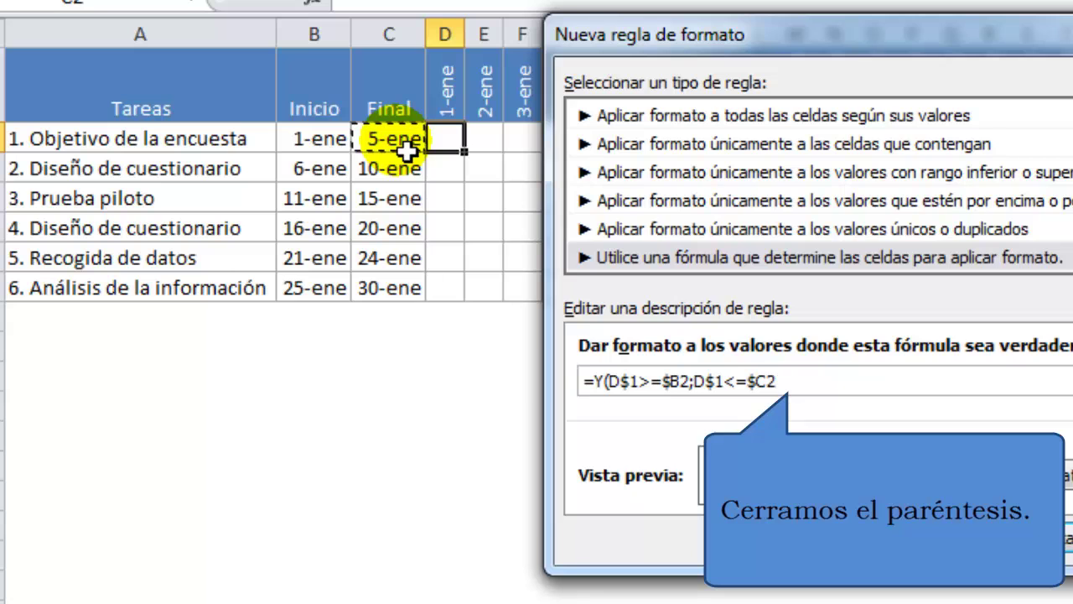
{"action": "type", "text": ")"}
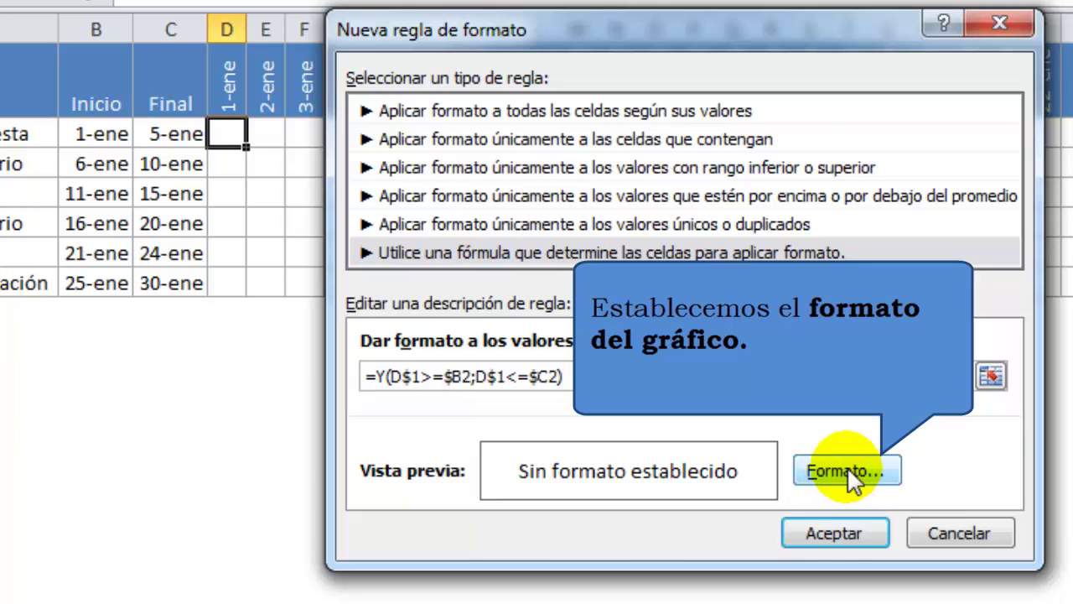
Give the rule a blue Relleno fill and save it, turning D2 blue
{"action": "left_click", "coordinate": [846, 471]}
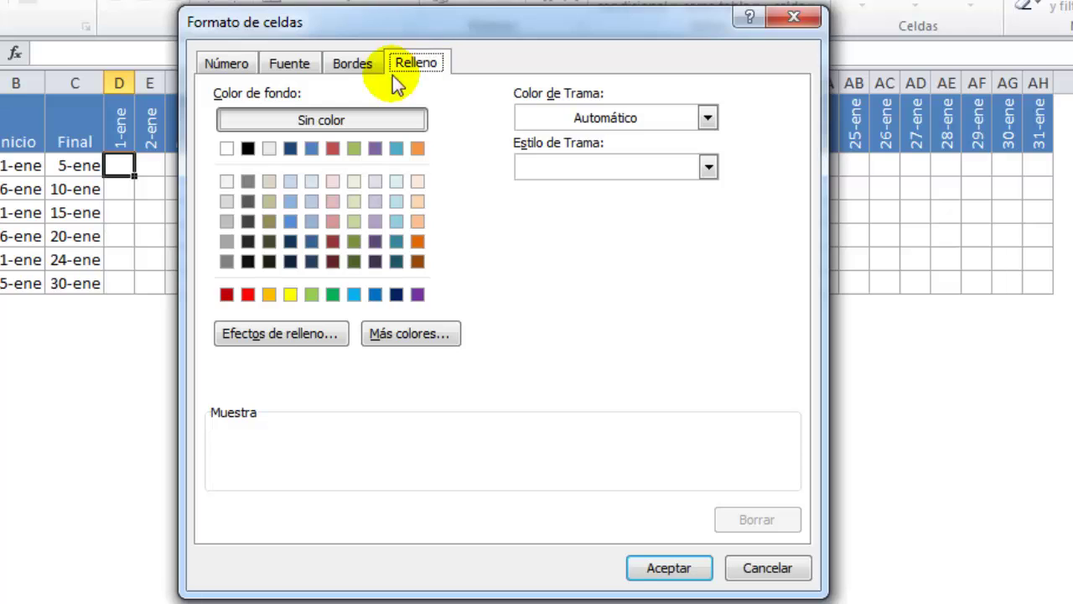
{"action": "left_click", "coordinate": [311, 149]}
{"action": "left_click", "coordinate": [313, 149]}
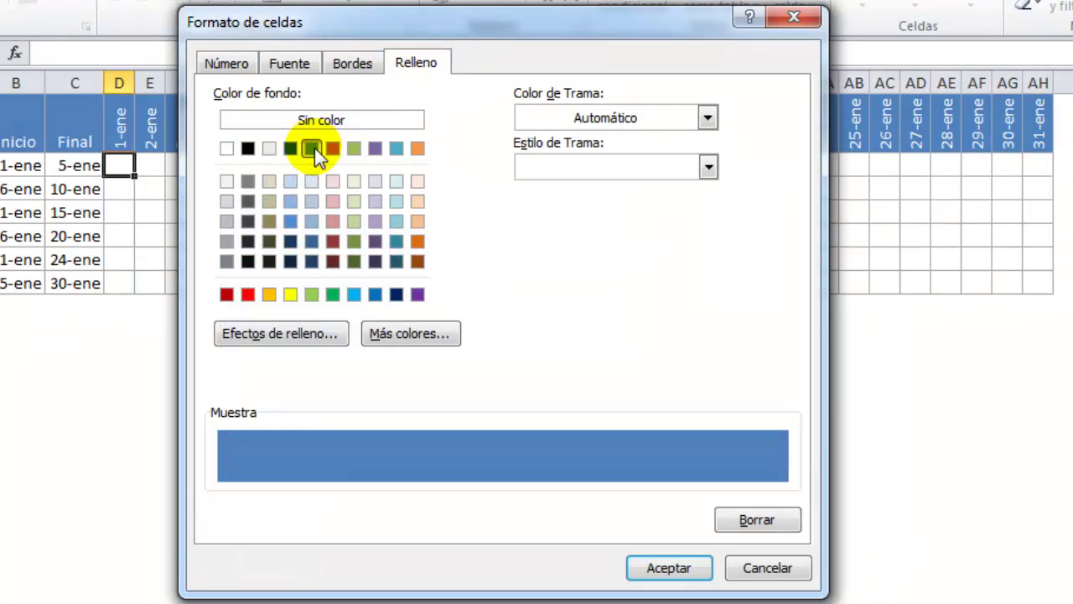
{"action": "left_click", "coordinate": [653, 568]}
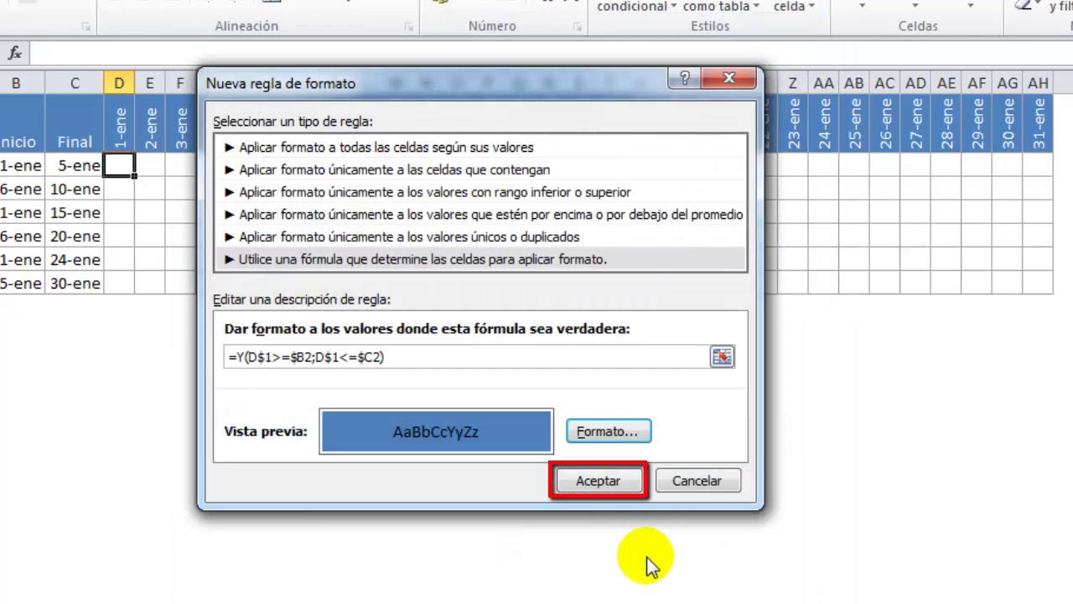
{"action": "left_click", "coordinate": [597, 482]}
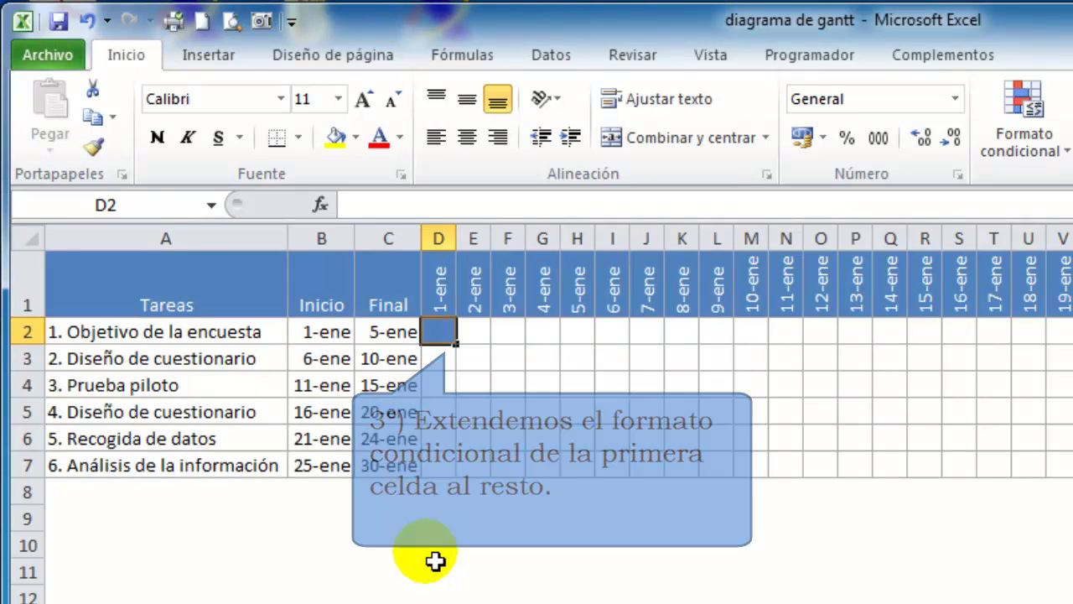
Paint D2's formatting onto E2:AH7 and D3:D7 with Copiar formato
{"action": "left_click", "coordinate": [443, 342]}
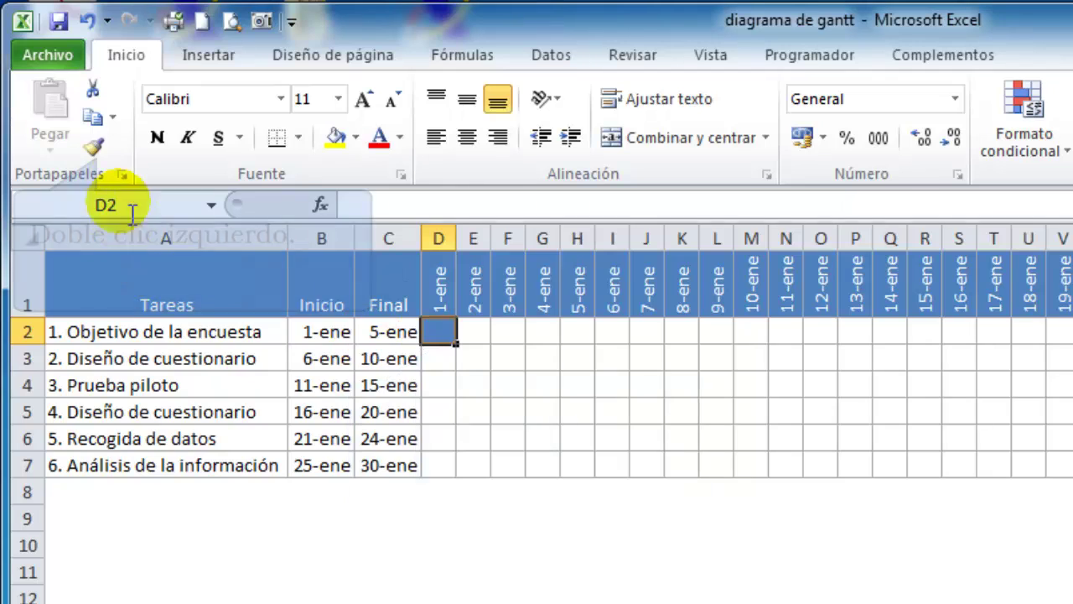
{"action": "double_click", "coordinate": [99, 148]}
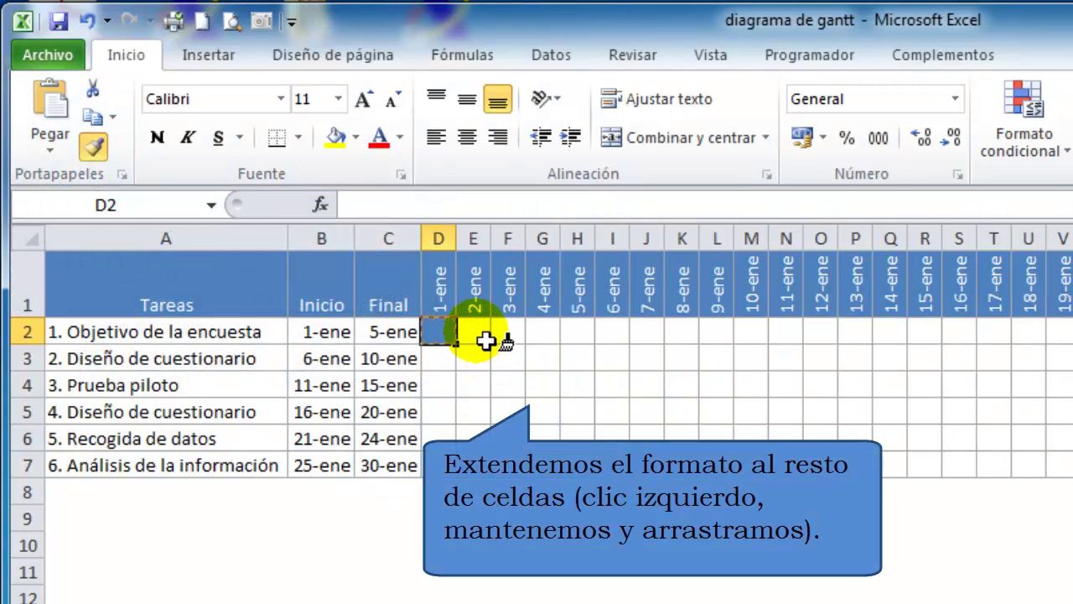
{"action": "left_click_drag", "start_coordinate": [486, 340], "coordinate": [1050, 335]}
{"action": "left_click_drag", "start_coordinate": [320, 260], "coordinate": [323, 339]}
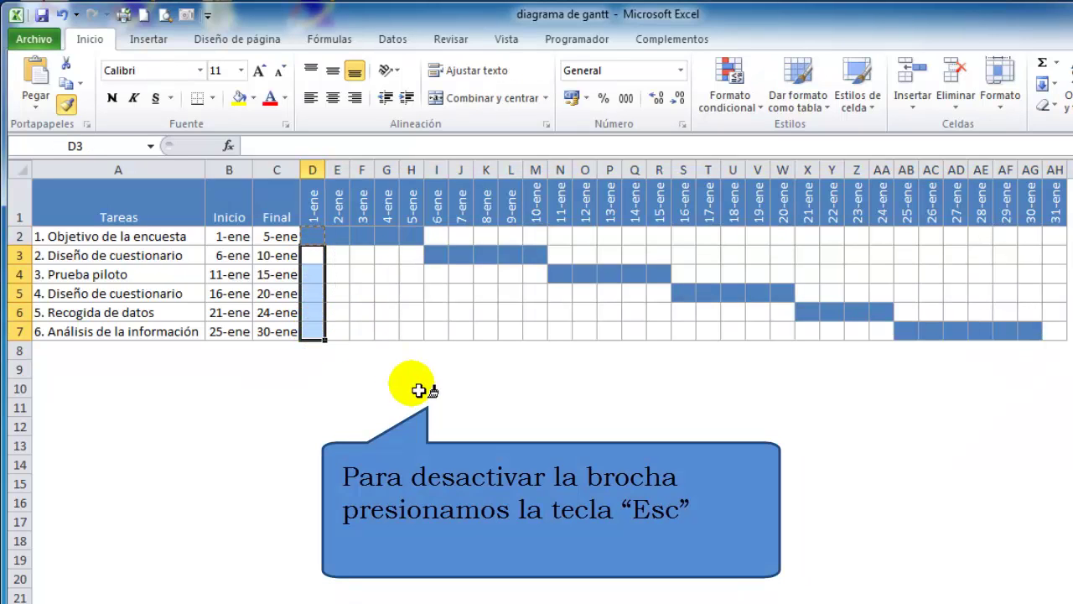
{"action": "key", "text": "Escape"}
Select the start and end date columns, then deselect them
{"action": "left_click", "coordinate": [417, 389]}
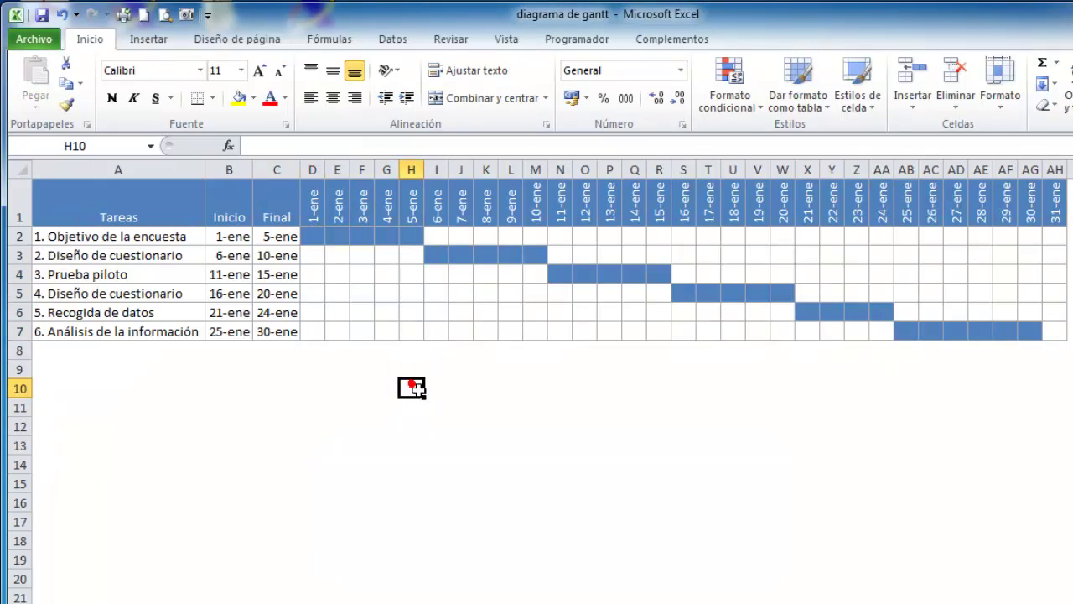
{"action": "left_click_drag", "start_coordinate": [281, 331], "coordinate": [240, 247]}
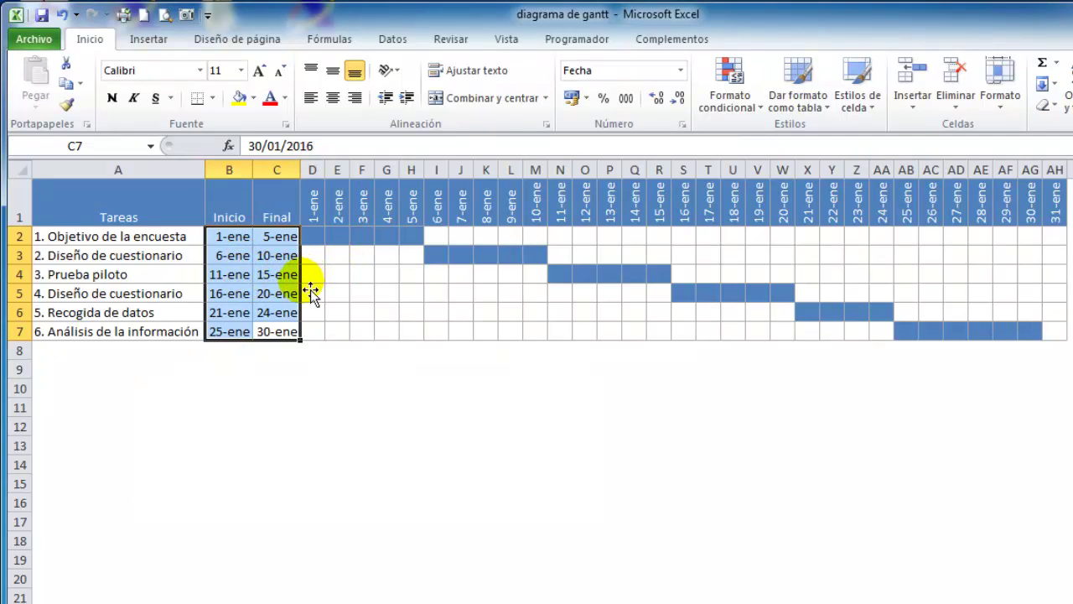
{"action": "left_click", "coordinate": [313, 368]}
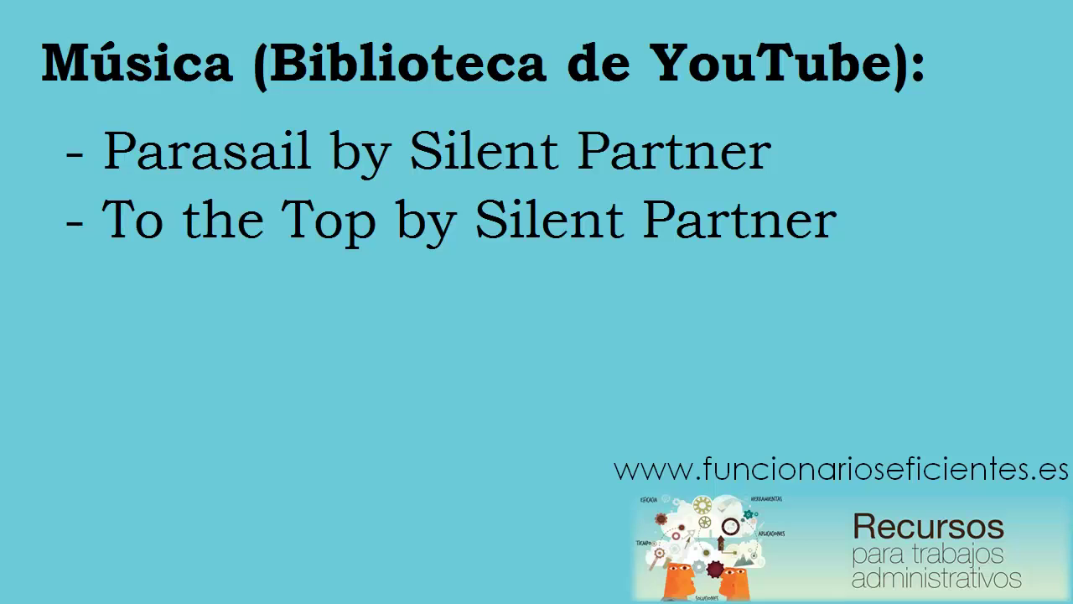